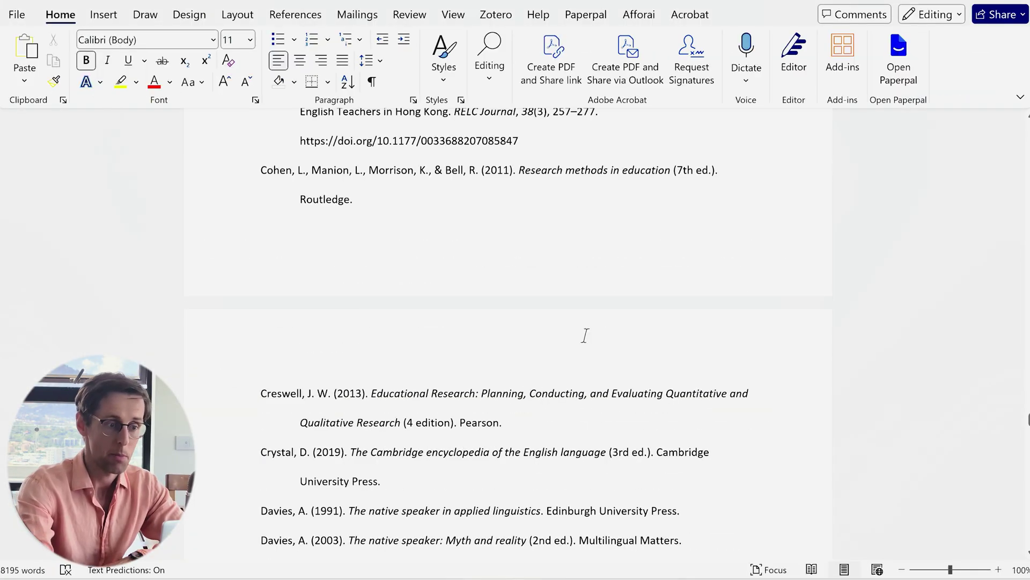
# Step: Copy the whole reference list into a new document and select 'Voices in Asia Journal'
pyautogui.scroll(5, 584, 335)
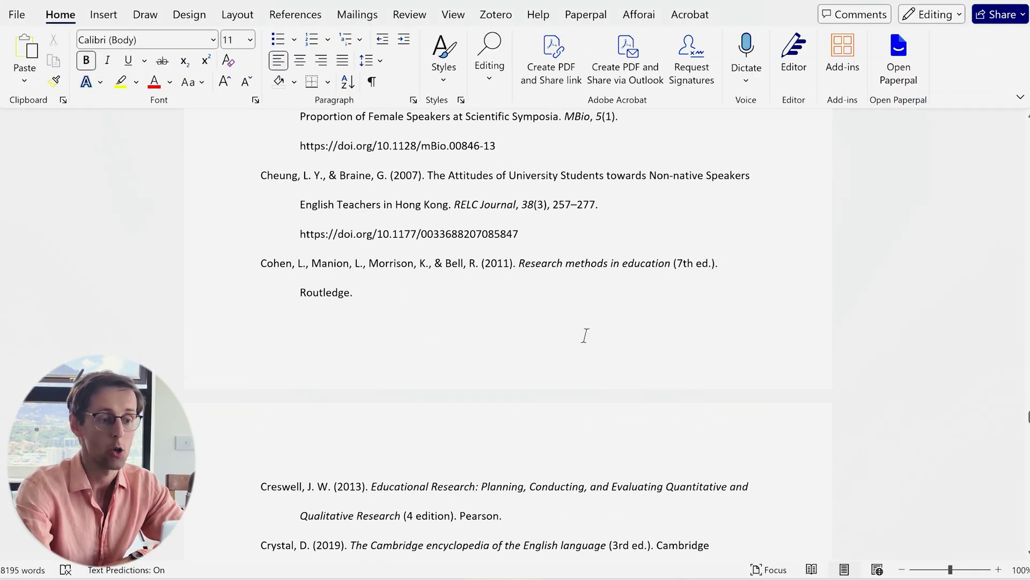
pyautogui.scroll(3, 587, 337)
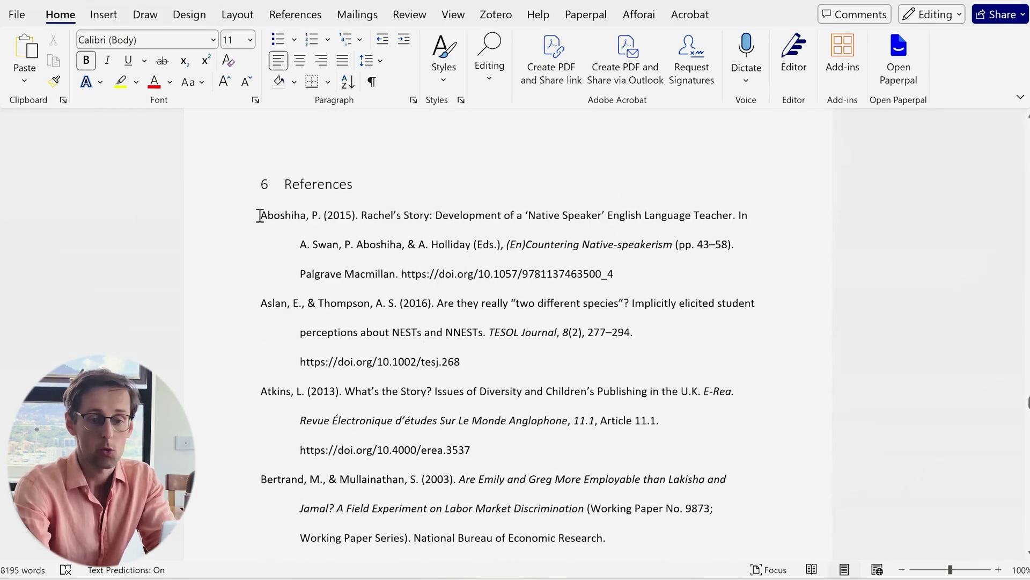
pyautogui.hotkey('shift', 'pagedown')
pyautogui.hotkey('shift', 'pagedown')
pyautogui.hotkey('shift', 'pagedown')
pyautogui.hotkey('shift', 'pagedown')
pyautogui.hotkey('shift', 'pagedown')
pyautogui.hotkey('shift', 'pagedown')
pyautogui.hotkey('shift', 'pagedown')
pyautogui.hotkey('shift', 'pagedown')
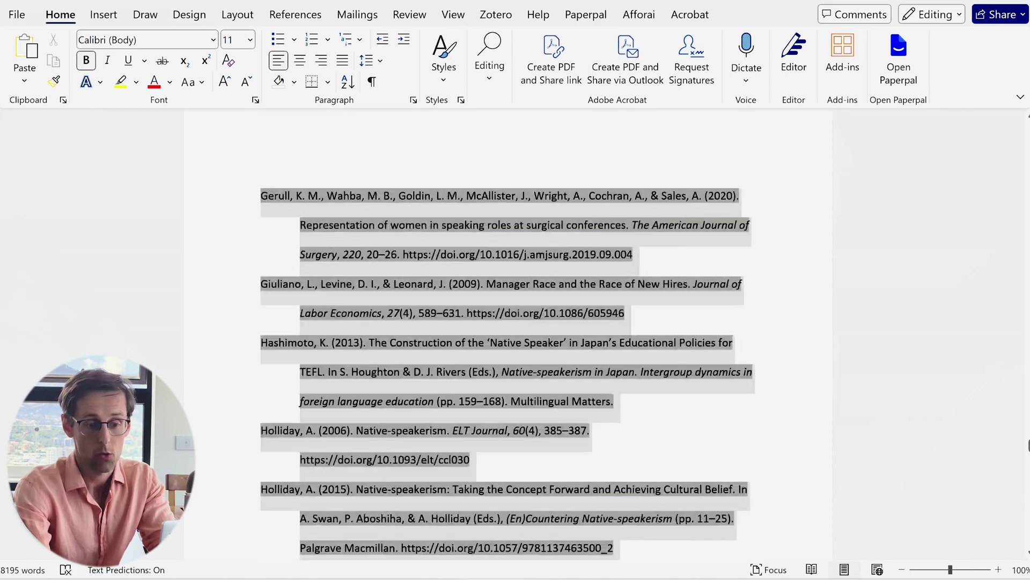
pyautogui.hotkey('shift', 'pagedown')
pyautogui.hotkey('shift', 'pagedown')
pyautogui.hotkey('shift', 'pagedown')
pyautogui.hotkey('shift', 'pagedown')
pyautogui.hotkey('shift', 'pagedown')
pyautogui.hotkey('shift', 'pagedown')
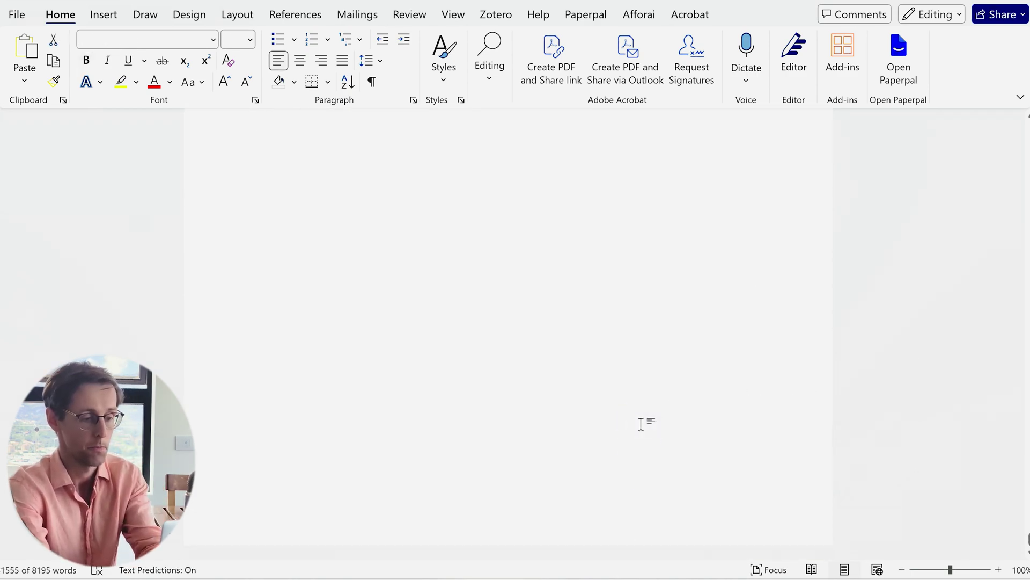
pyautogui.hotkey('ctrl', 'v')
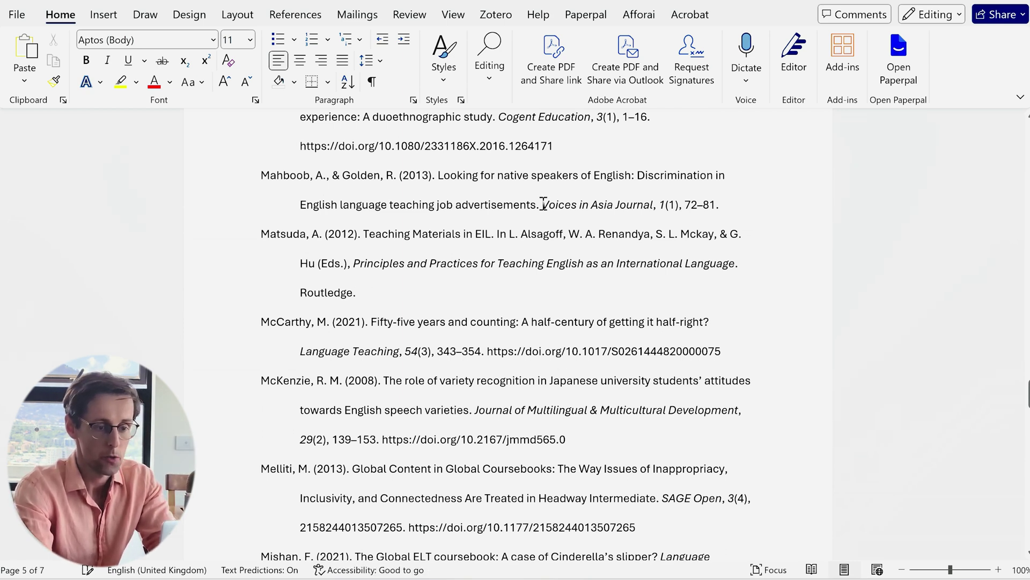
pyautogui.moveTo(543, 204); pyautogui.dragTo(638, 207)
pyautogui.hotkey('ctrl', 'c')
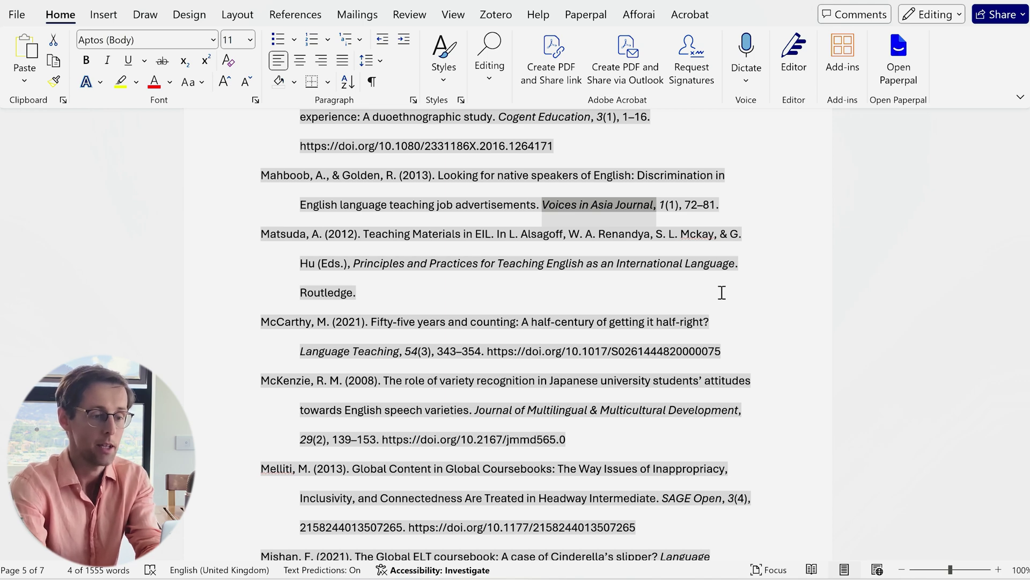
# Step: Paste 'Voices in Asia Journal' into another new document, then return to the reference list document
pyautogui.hotkey('ctrl', 'n')
pyautogui.hotkey('ctrl', 'v')
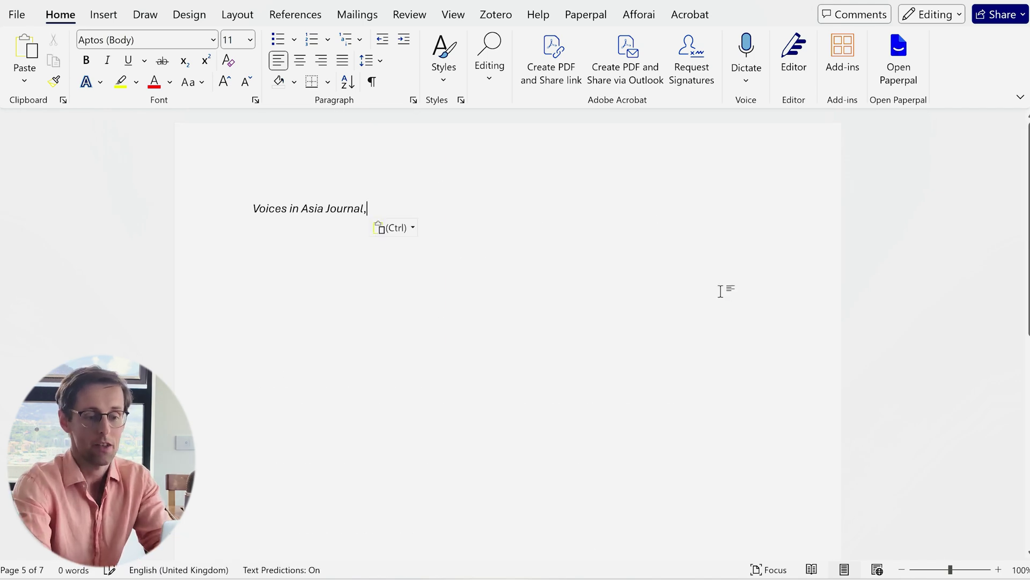
pyautogui.moveTo(679, 579)
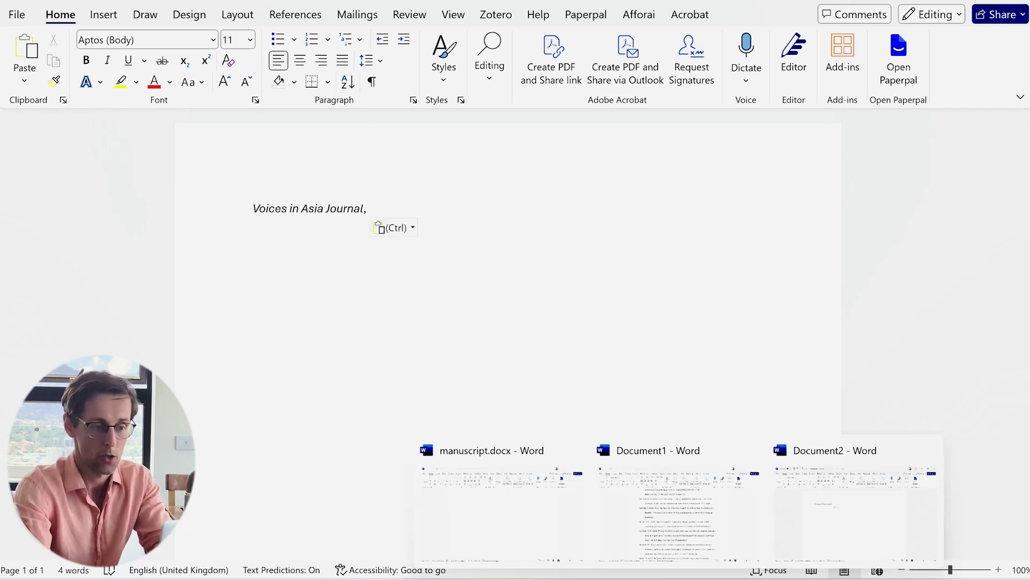
pyautogui.click(696, 545)
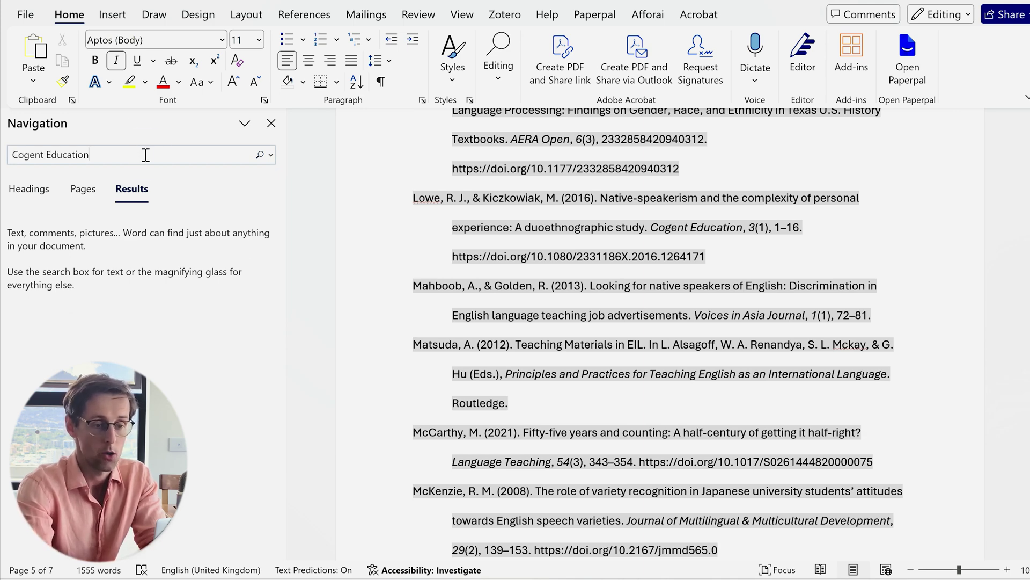
# Step: Search the references for Cogent Education, then change the search term to 'ELT Journal'
pyautogui.press('Return')
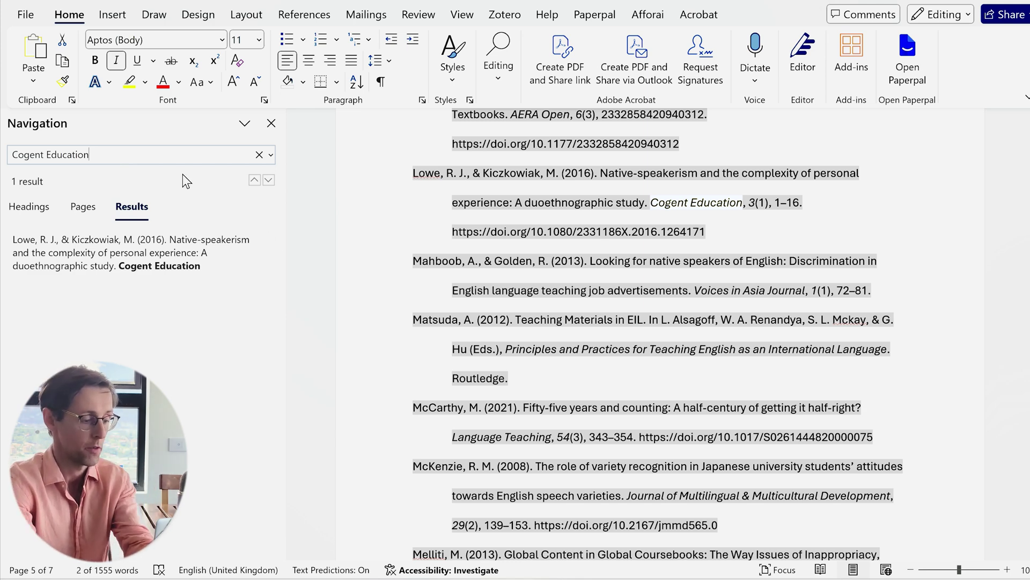
pyautogui.hotkey('ctrl', 'a')
pyautogui.write('ELT Journal')
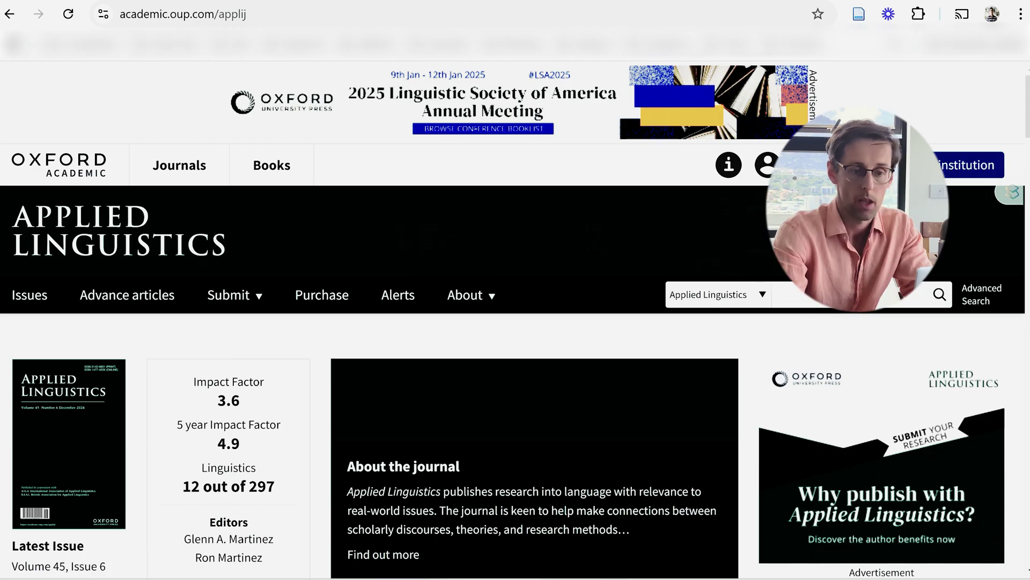
# Step: Go to the About Applied Linguistics page from the journal's About menu
pyautogui.scroll(-2, 435, 458)
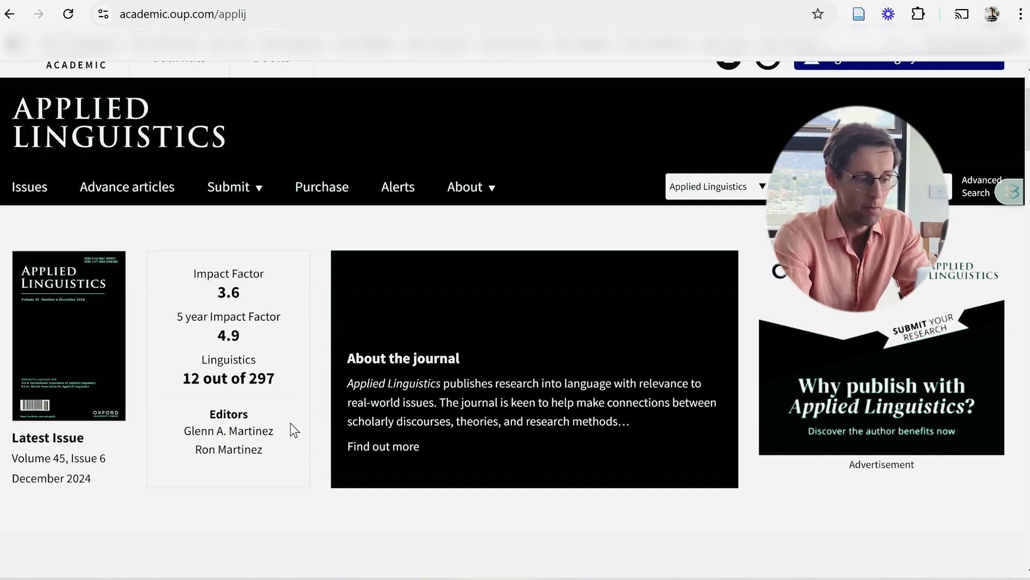
pyautogui.scroll(2, 290, 422)
pyautogui.click(494, 271)
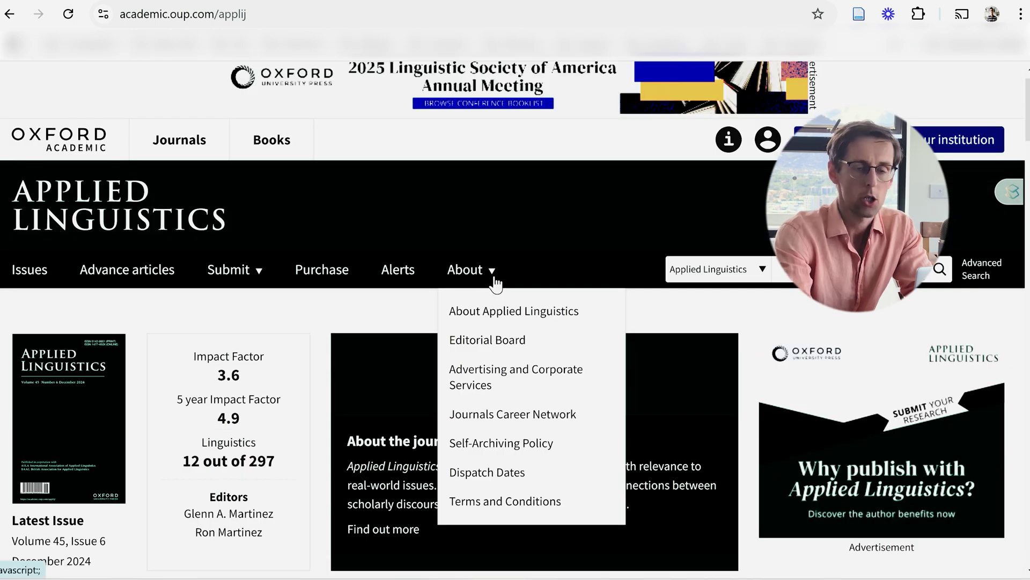
pyautogui.click(519, 314)
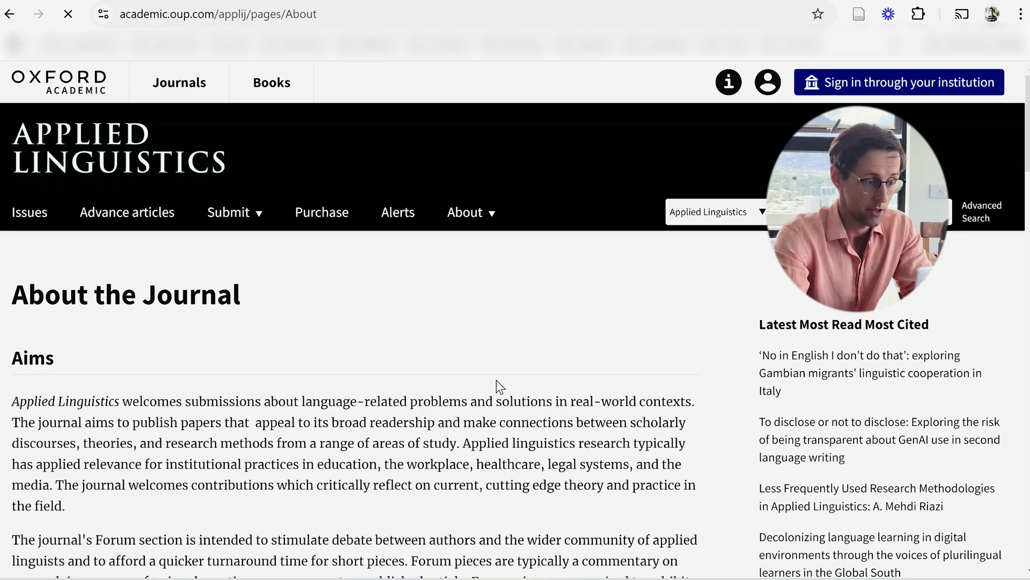
# Step: Review the Impact Factor section, highlighting the subject ranking of 12 out of 297
pyautogui.scroll(-8, 498, 385)
pyautogui.scroll(-1, 498, 386)
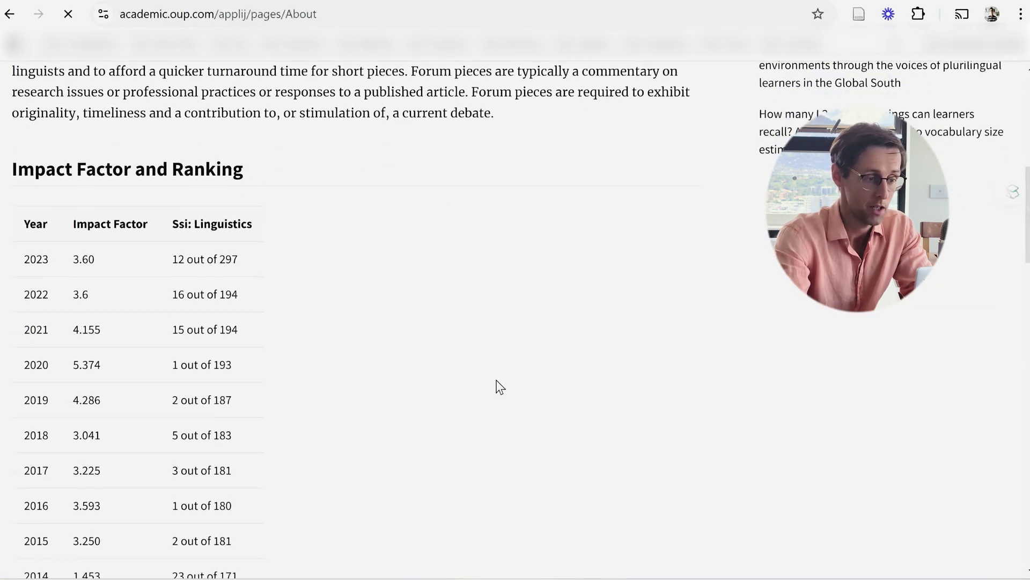
pyautogui.doubleClick(181, 199)
pyautogui.scroll(-10, 356, 394)
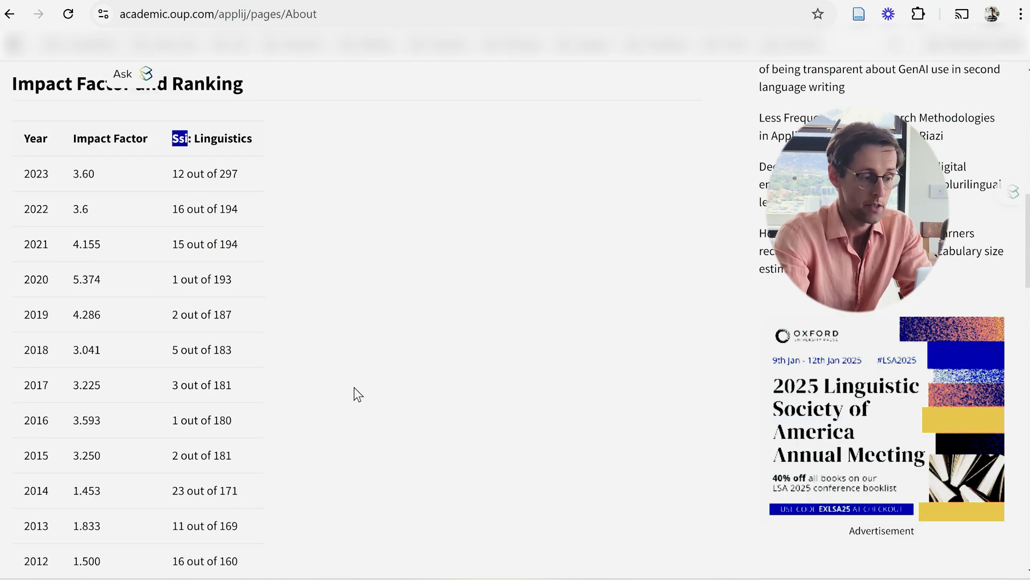
pyautogui.scroll(-1, 356, 394)
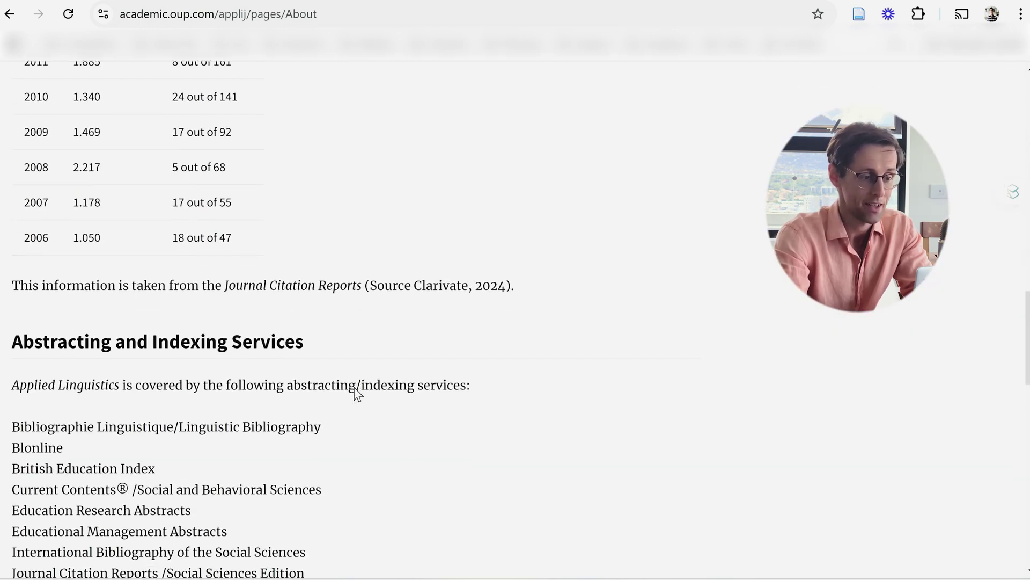
pyautogui.scroll(1, 355, 387)
pyautogui.scroll(-1, 355, 388)
# Step: Check the Abstracting and Indexing Services section, then go to SCImago from the research bookmarks folder
pyautogui.moveTo(100, 313); pyautogui.dragTo(341, 332)
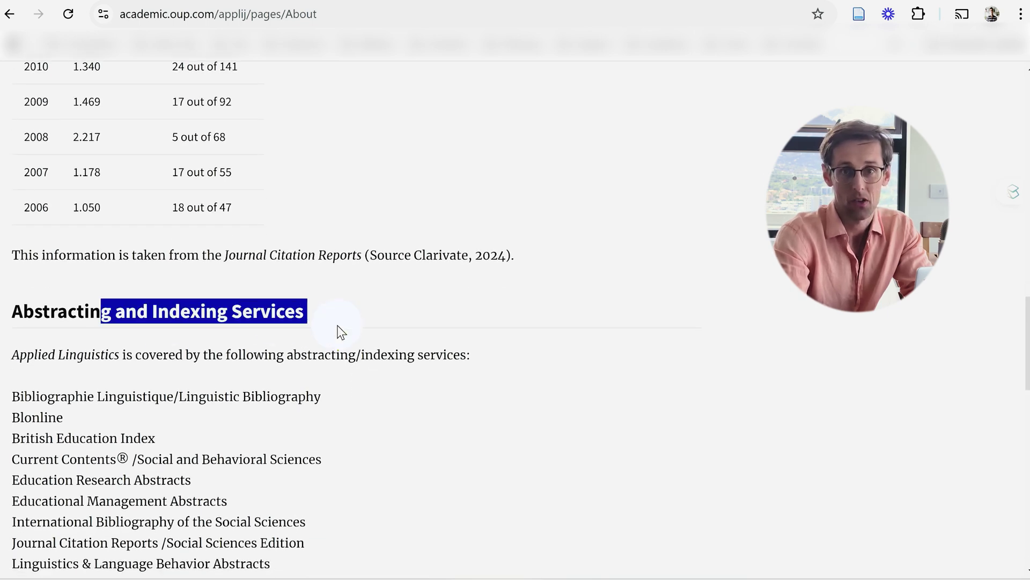
pyautogui.scroll(-4, 330, 465)
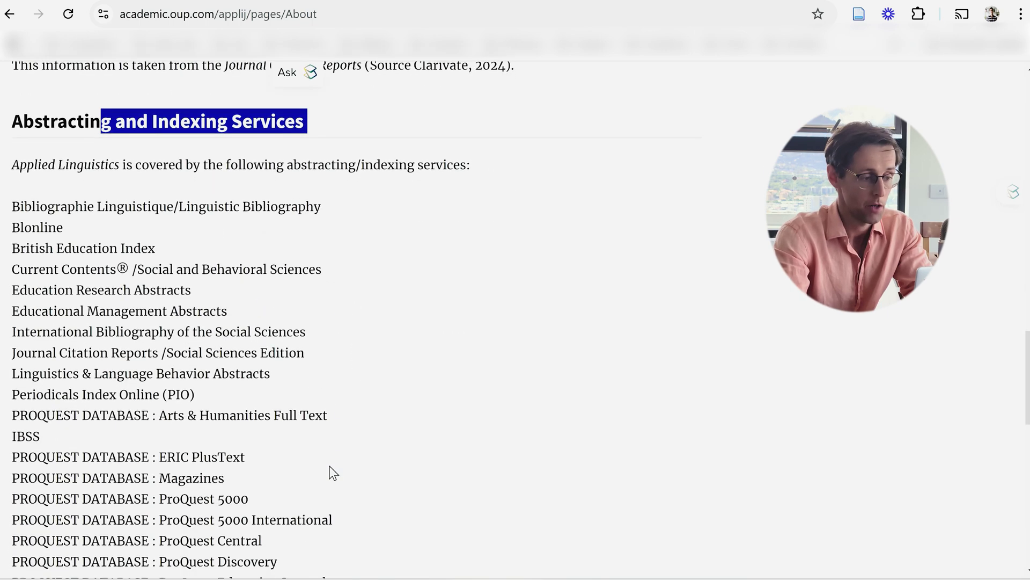
pyautogui.scroll(-6, 330, 467)
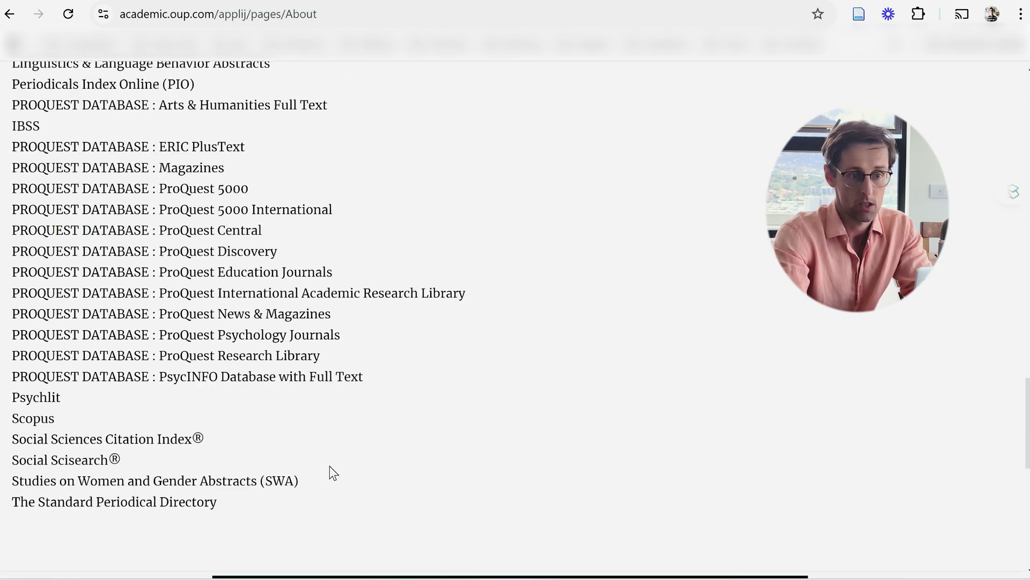
pyautogui.scroll(15, 278, 413)
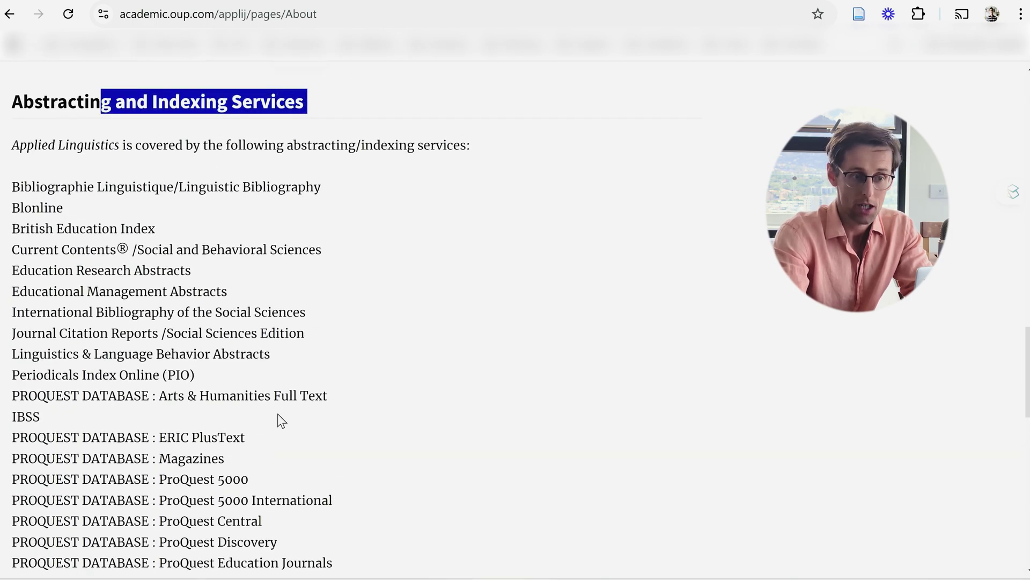
pyautogui.scroll(10, 278, 414)
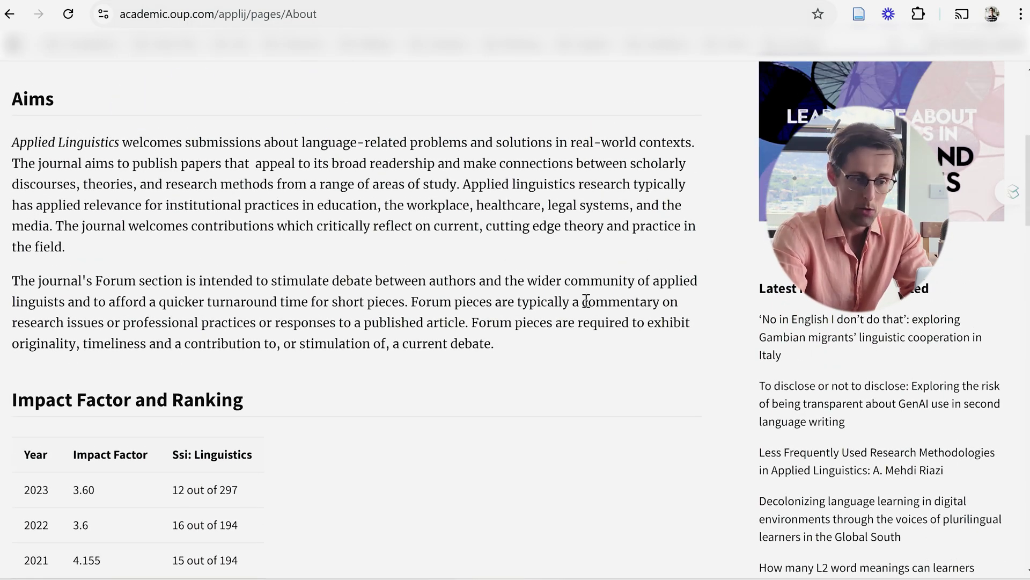
pyautogui.scroll(7, 586, 300)
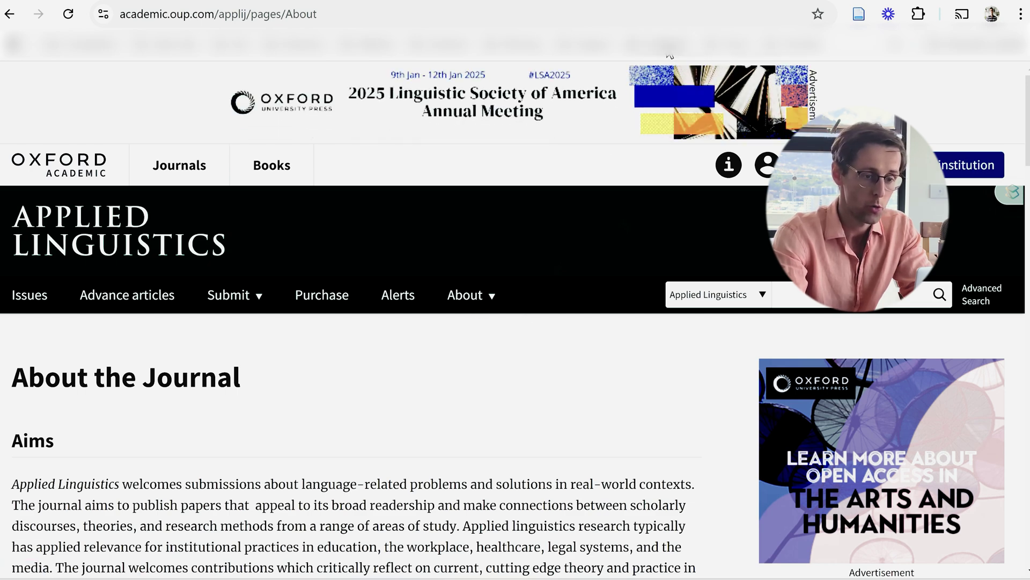
pyautogui.click(663, 45)
pyautogui.click(700, 171)
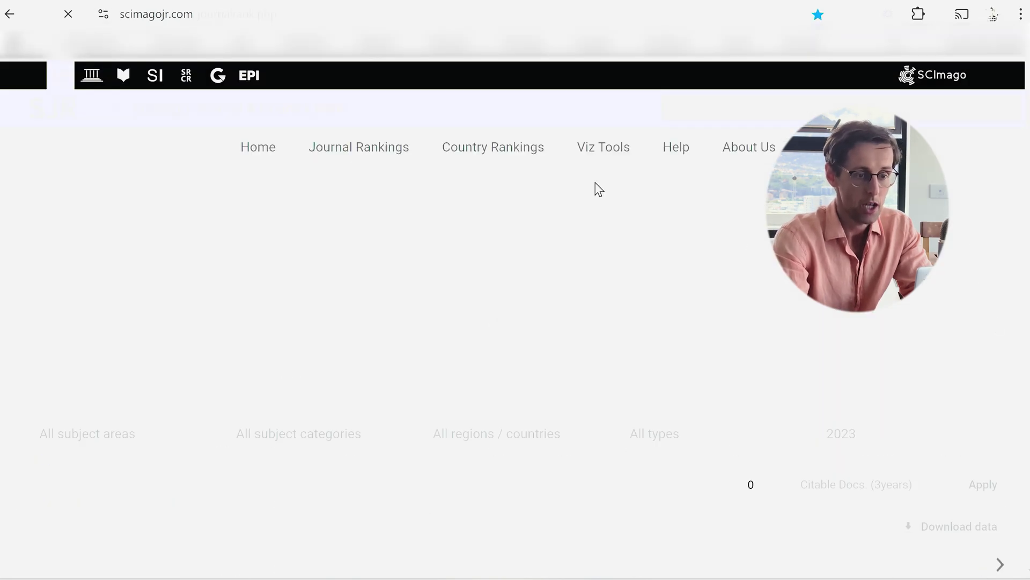
# Step: Search SCImago for Applied Linguistics and scroll its profile to the H-index 125 and quartiles
pyautogui.click(741, 111)
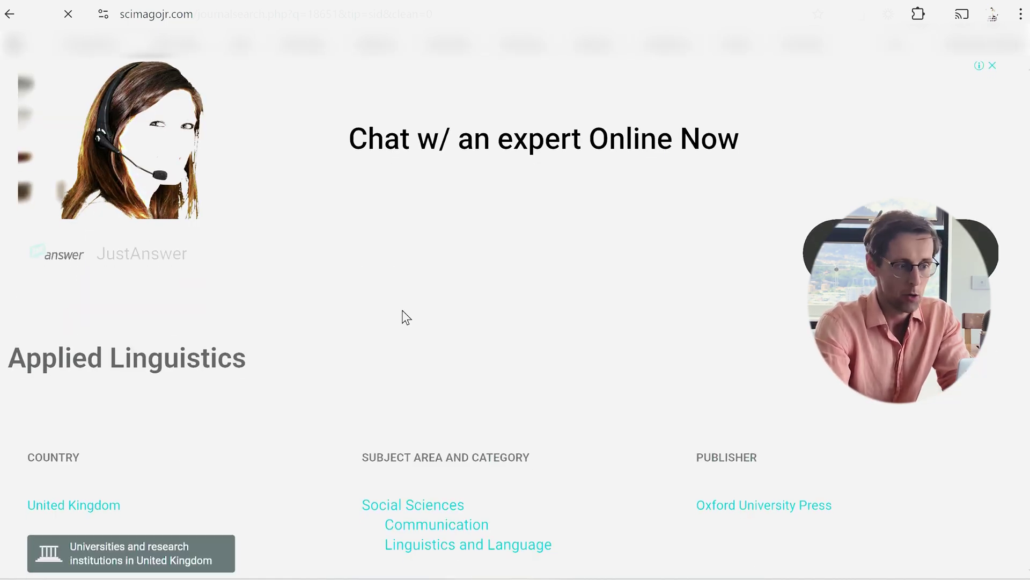
pyautogui.scroll(-3, 406, 317)
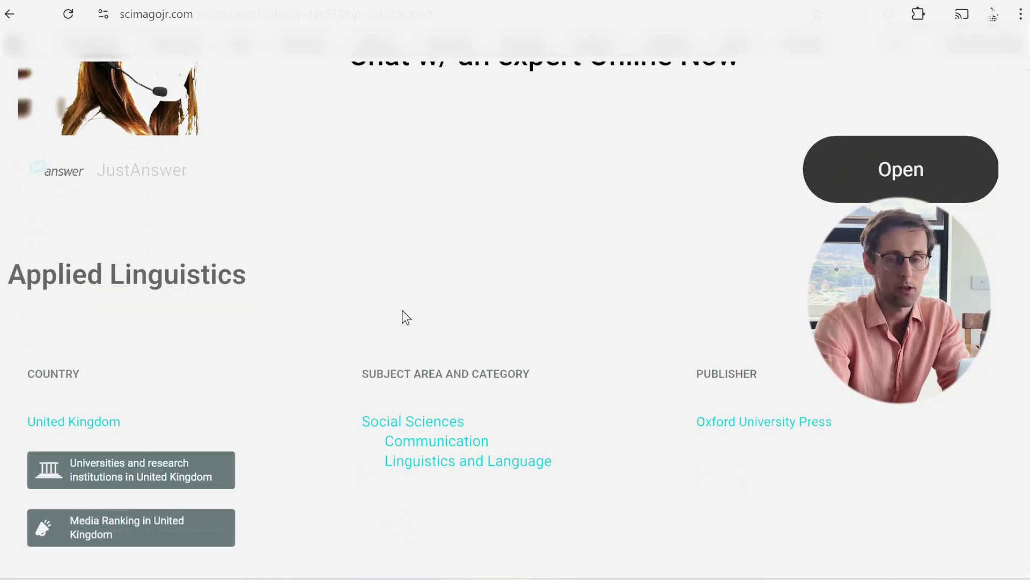
pyautogui.scroll(-4, 407, 317)
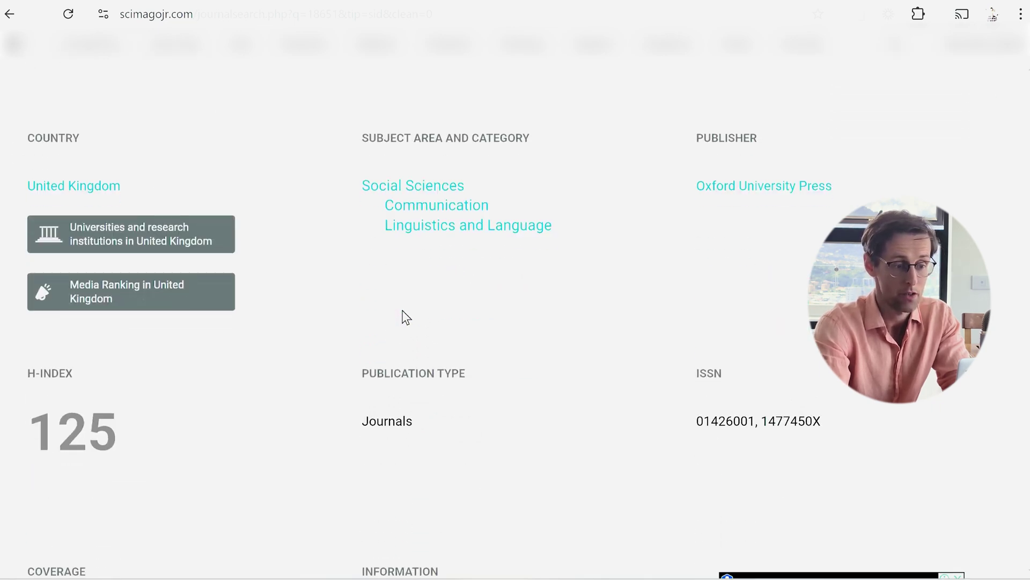
pyautogui.scroll(-8, 406, 318)
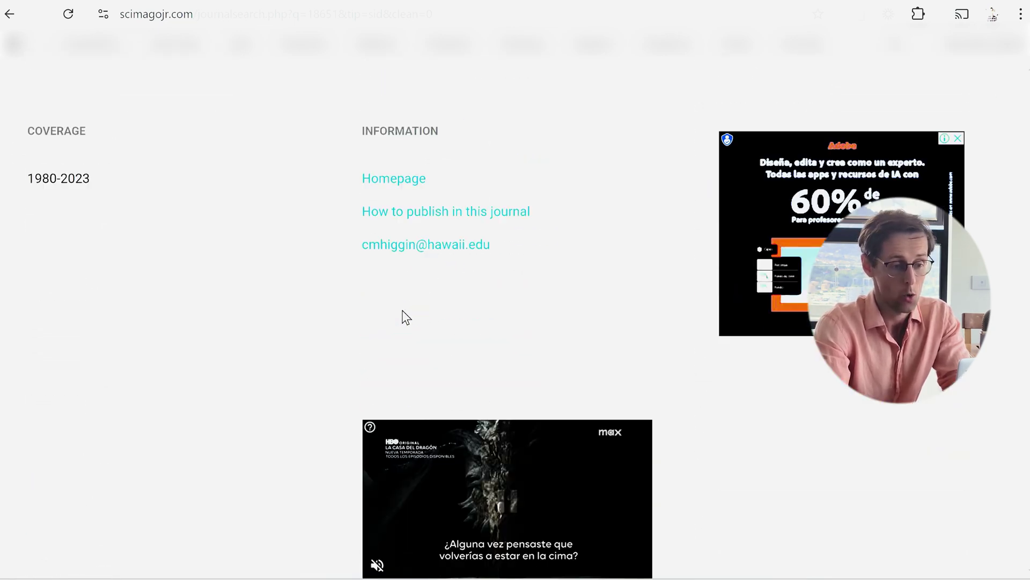
pyautogui.scroll(-6, 406, 317)
pyautogui.scroll(-4, 403, 317)
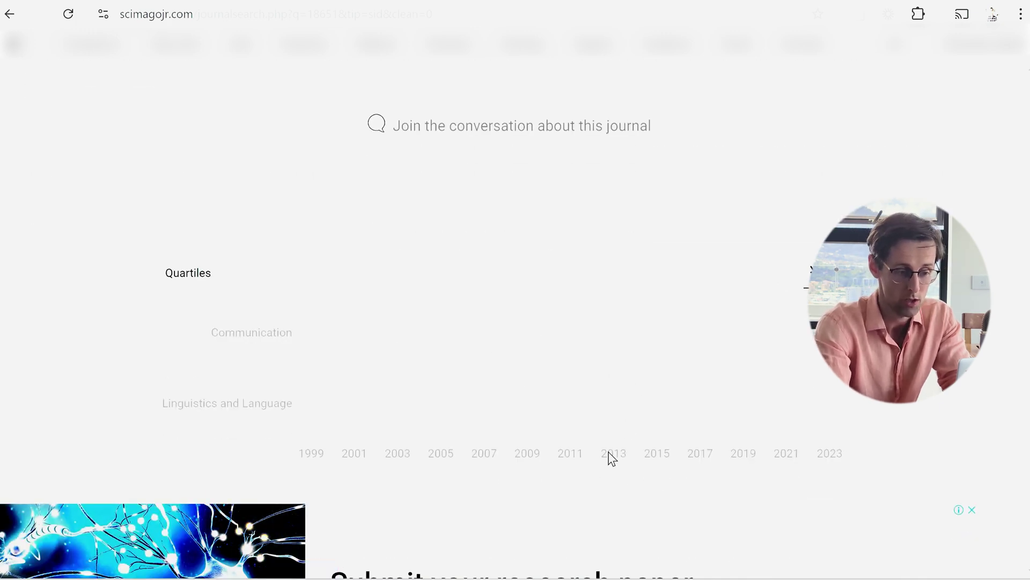
pyautogui.scroll(-3, 612, 458)
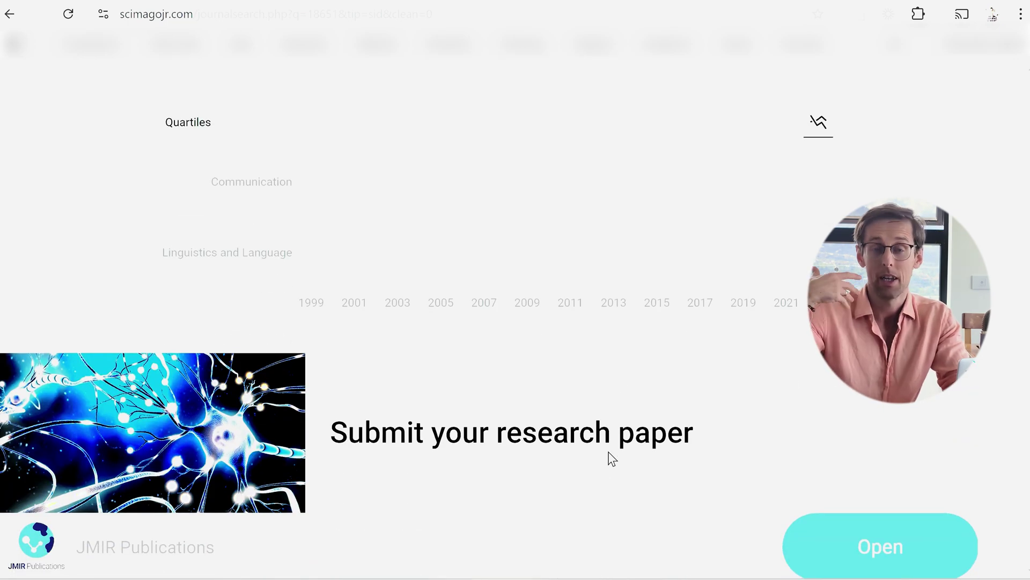